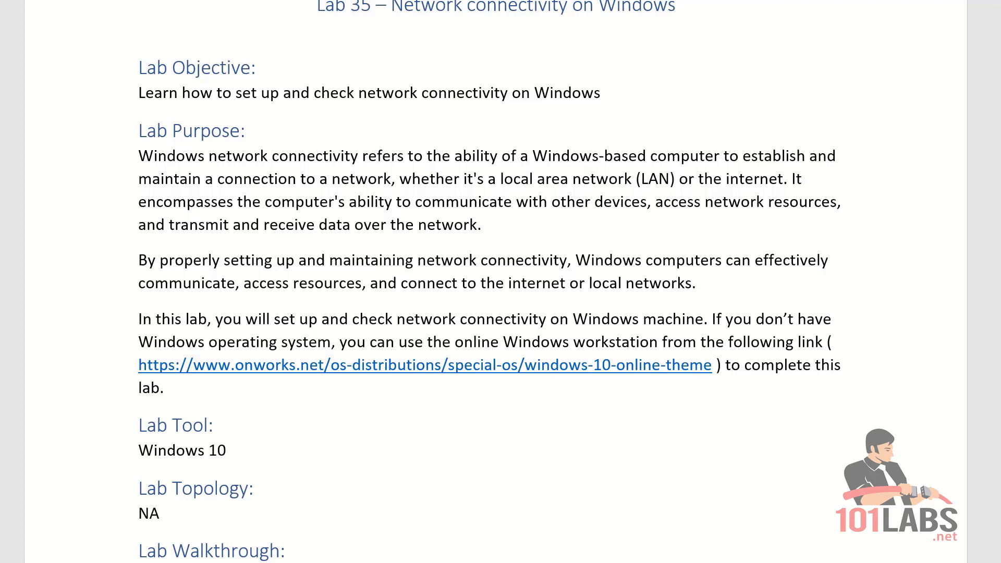
- Scroll the Word lab document past Lab Walkthrough to Task 2 and its network-menu screenshot
scroll(959, 142, "down", 5)
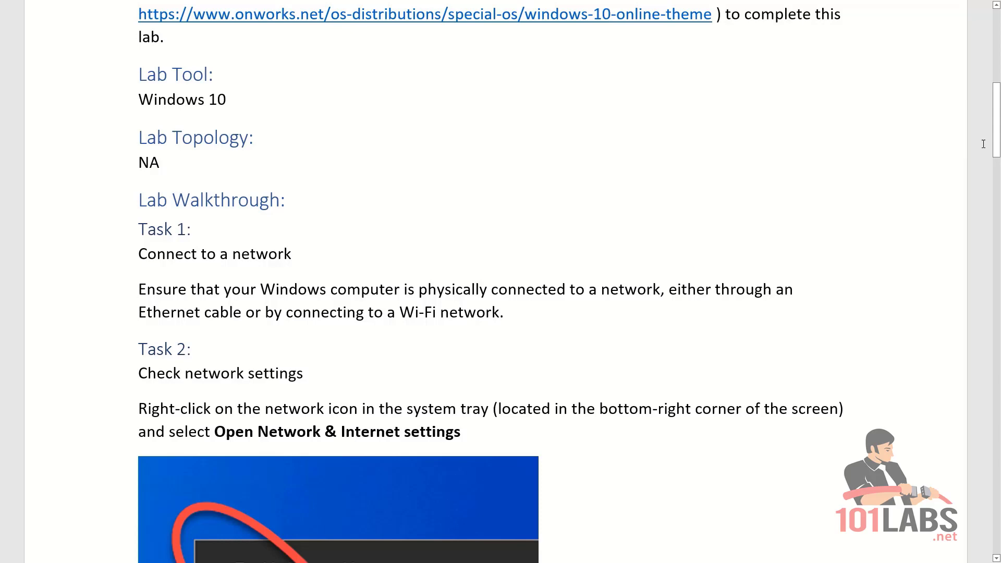
scroll(997, 141, "down", 2)
scroll(997, 146, "down", 1)
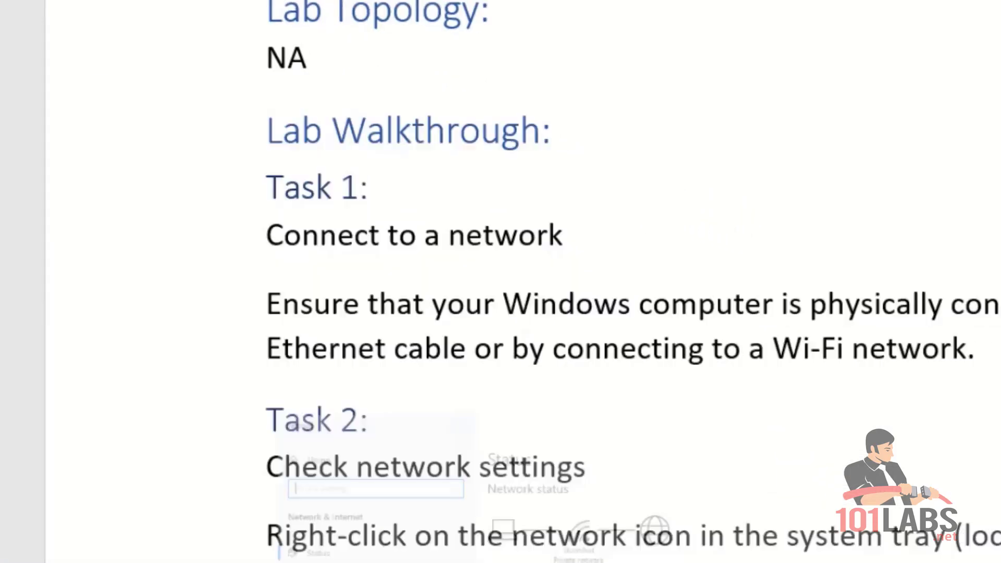
- Scroll the Word lab notes down to the connection-properties step covering SSID and security
scroll(490, 275, "down", 5)
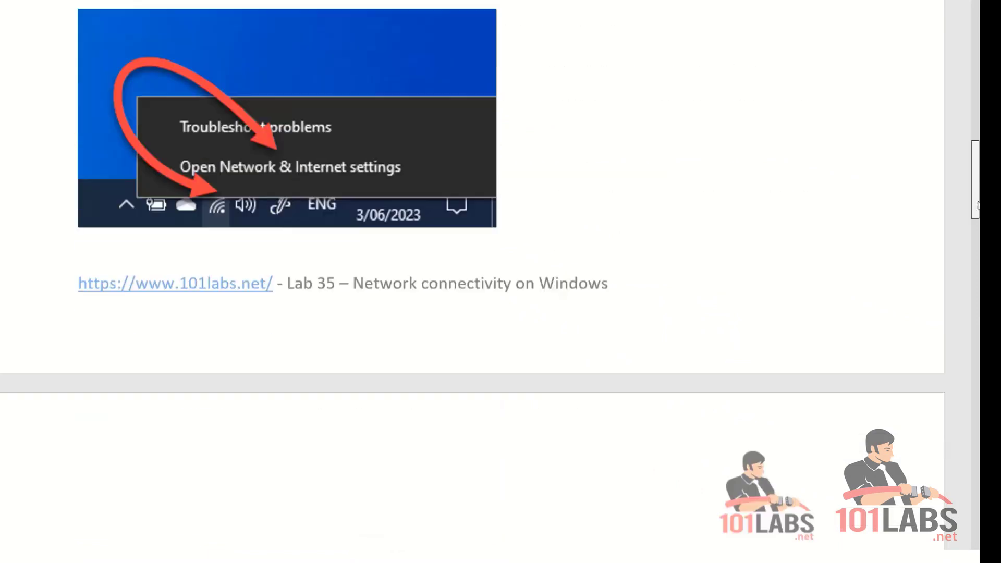
scroll(490, 275, "down", 3)
scroll(490, 276, "down", 3)
scroll(281, 341, "down", 3)
scroll(281, 342, "down", 2)
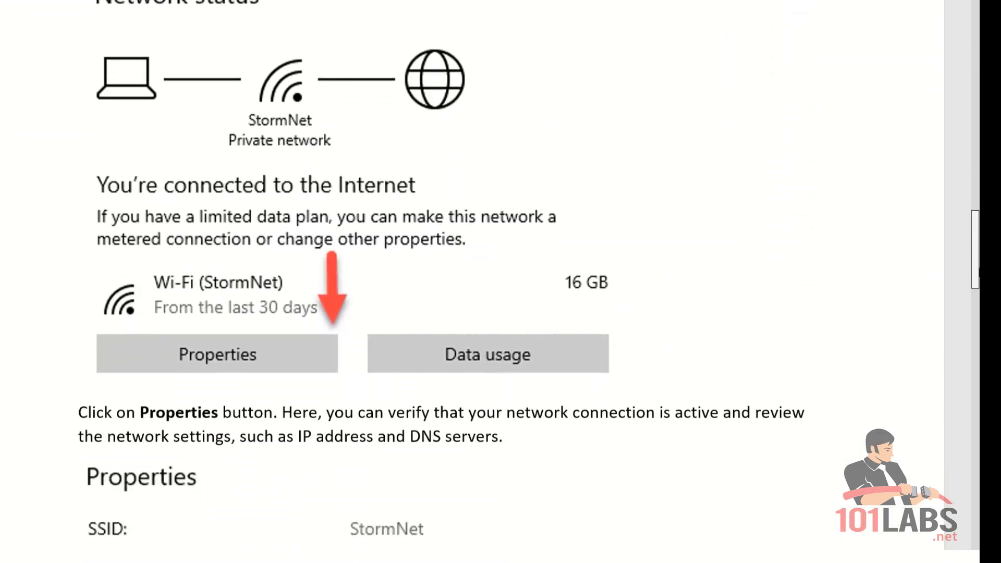
scroll(281, 341, "down", 1)
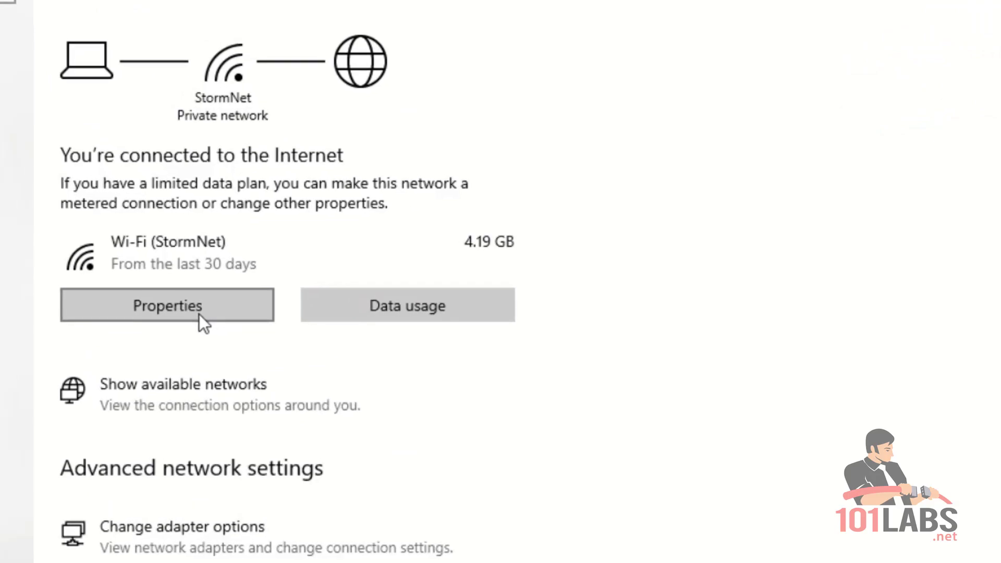
- Show StormNet's Wi-Fi properties, including WPA2-Personal, channel 9 and IPv4 192.168.18.5
left_click(199, 315)
scroll(222, 308, "down", 10)
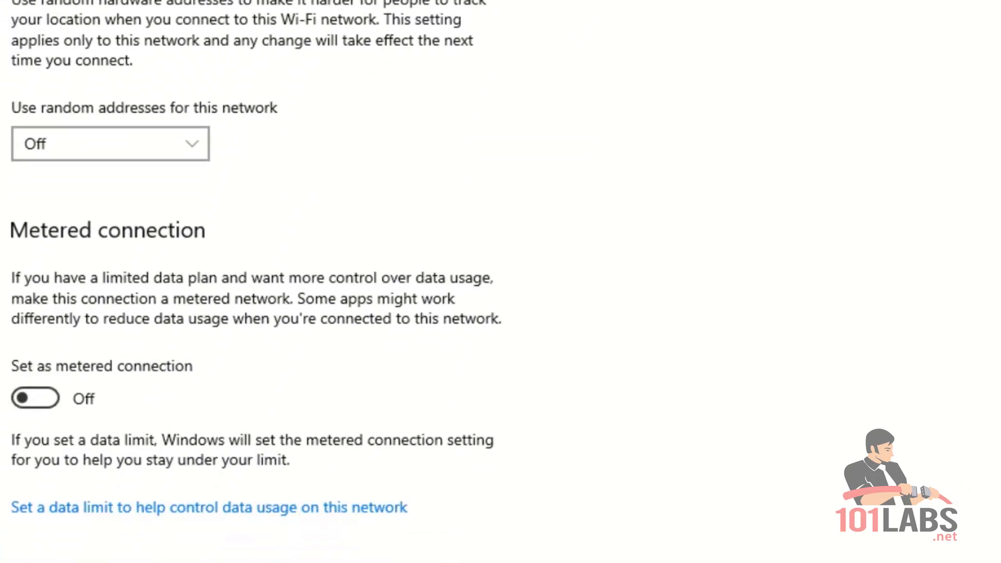
scroll(965, 62, "down", 5)
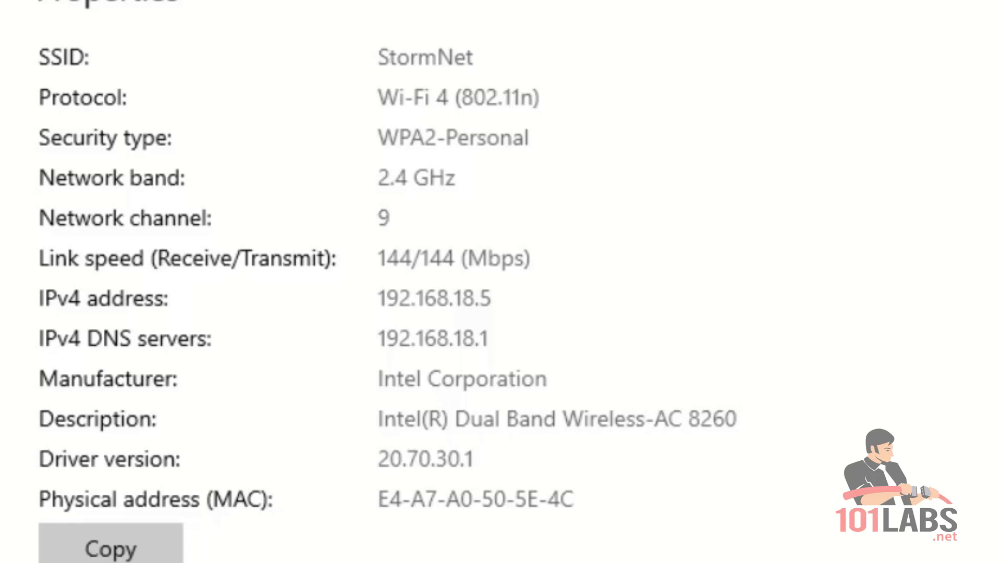
- Set IP settings to Manual with IPv4 on, visiting the empty address, prefix, gateway and DNS fields
left_click(99, 71)
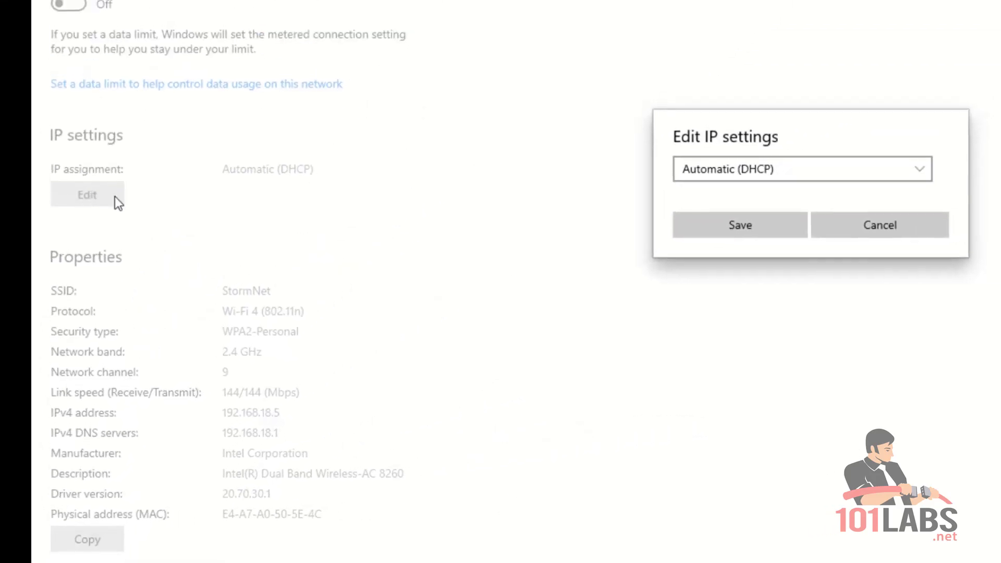
left_click(807, 167)
left_click(758, 197)
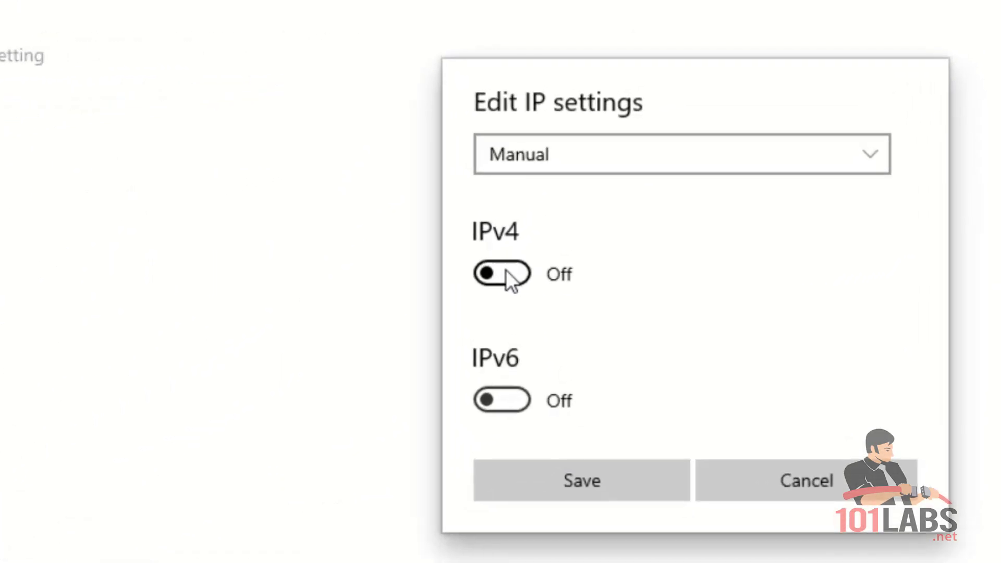
left_click(505, 272)
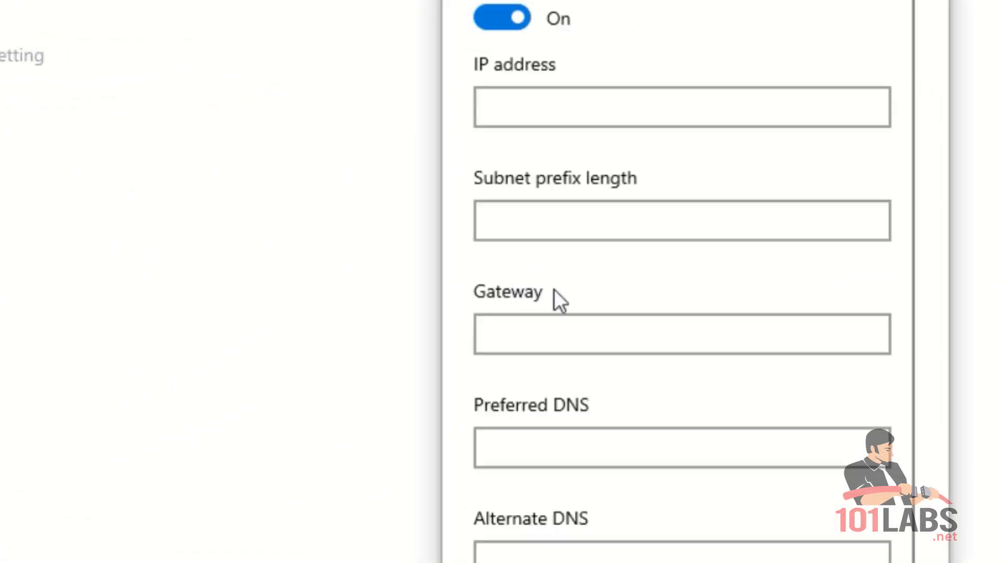
left_click(576, 97)
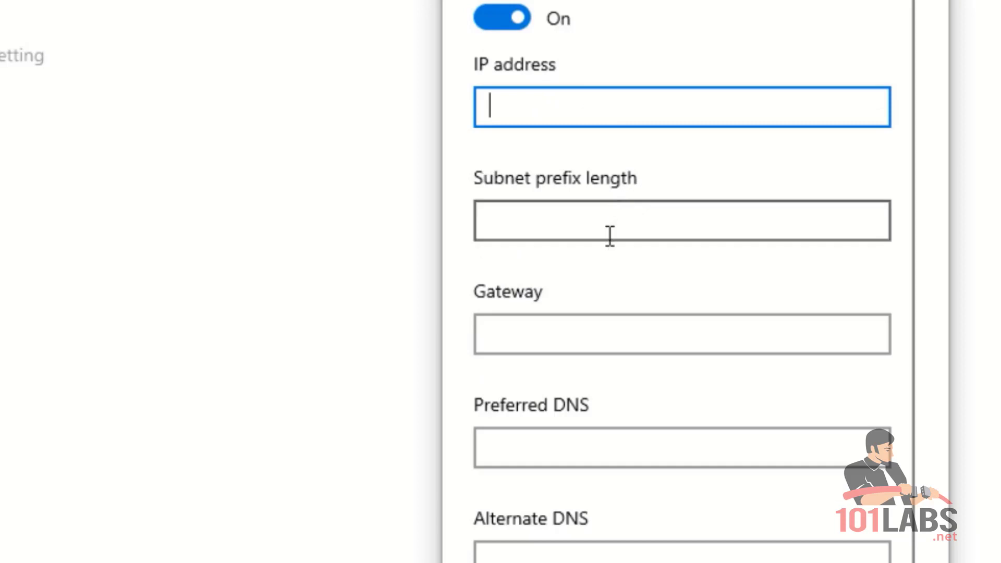
left_click(630, 221)
left_click(606, 326)
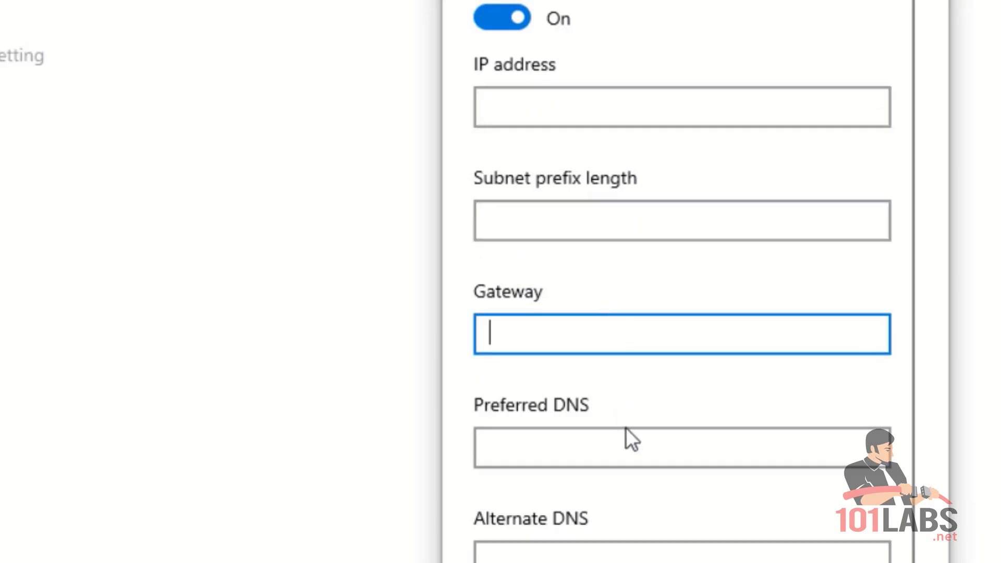
left_click(634, 450)
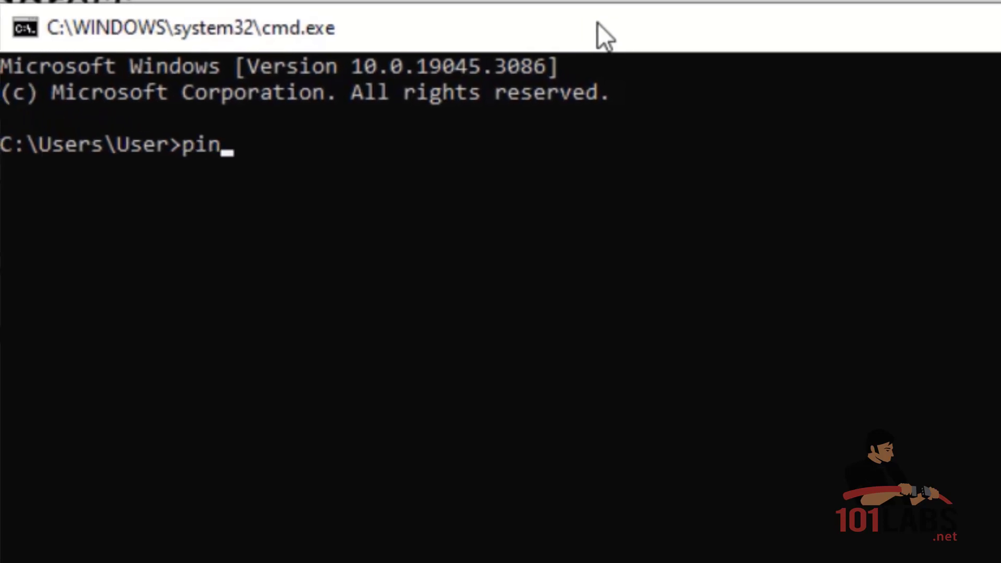
type("g www.")
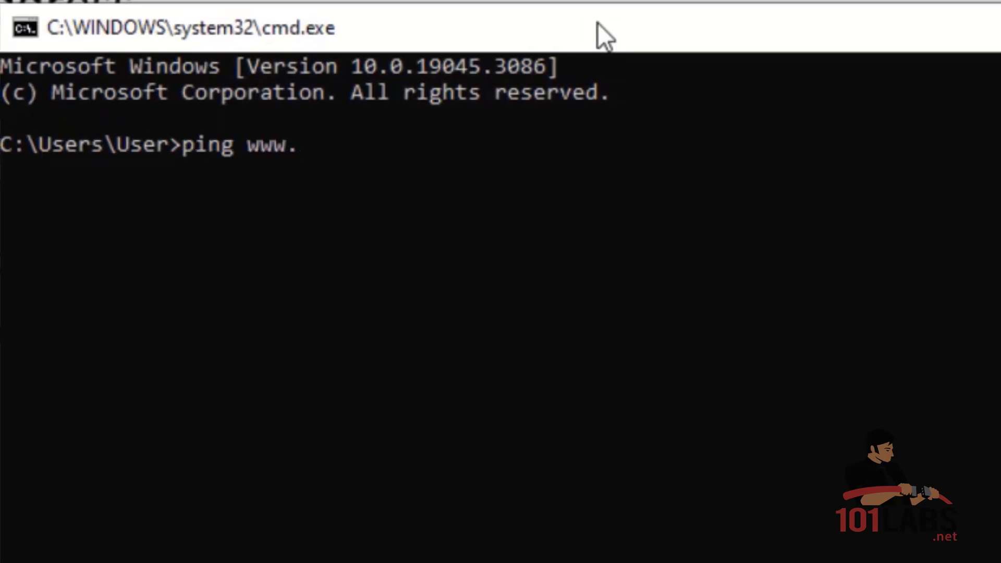
type("goo")
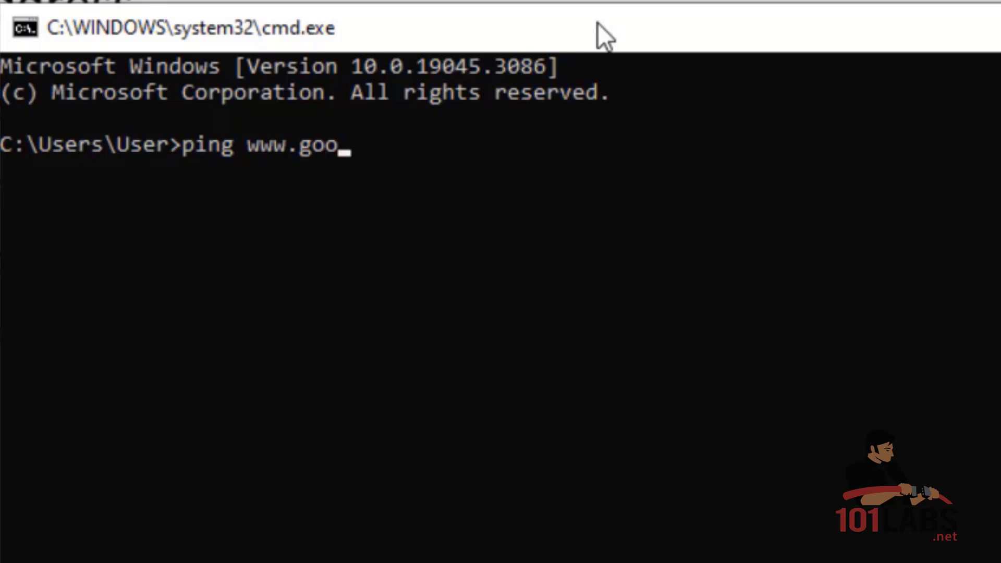
type("gle.com")
key("Return")
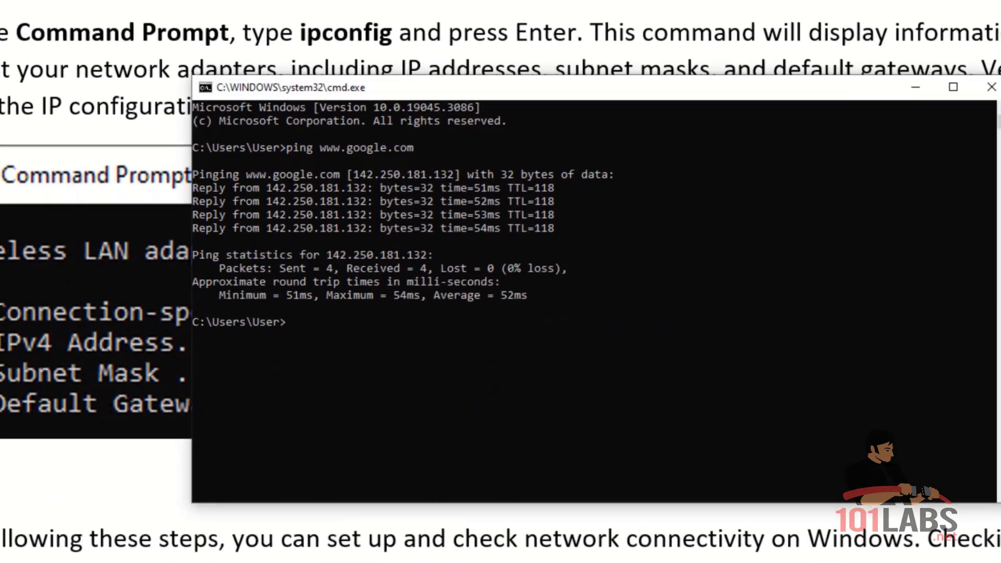
- Run ipconfig and highlight the Wi-Fi adapter lines: 192.168.18.5, mask 255.255.255.0, gateway 192.168.18.1
left_click(896, 206)
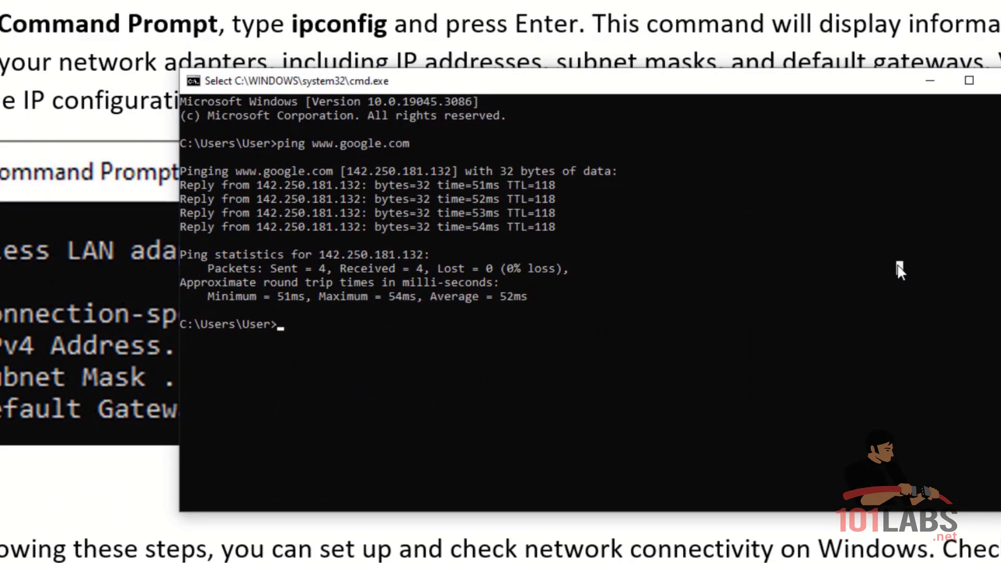
type("ipconfig")
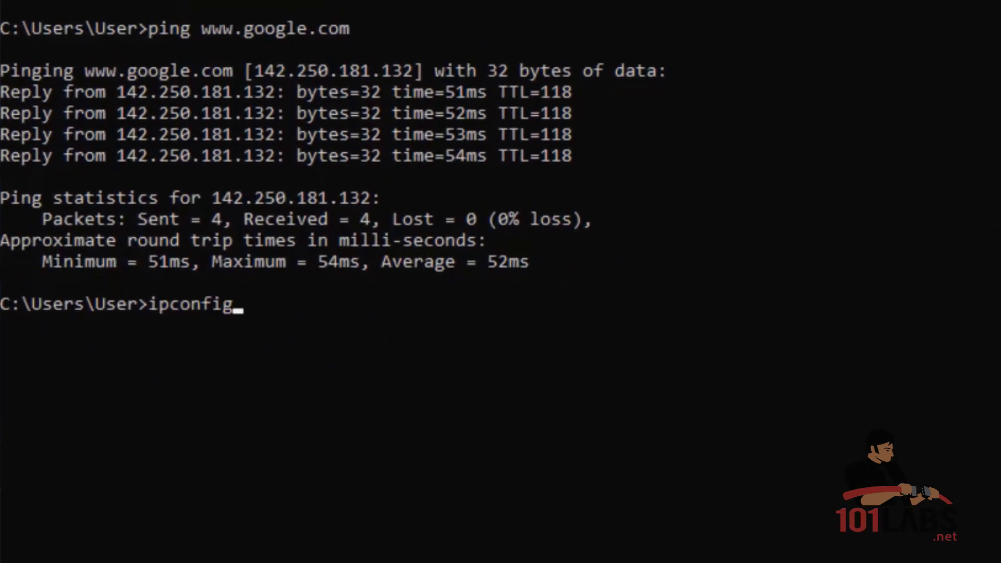
key("Return")
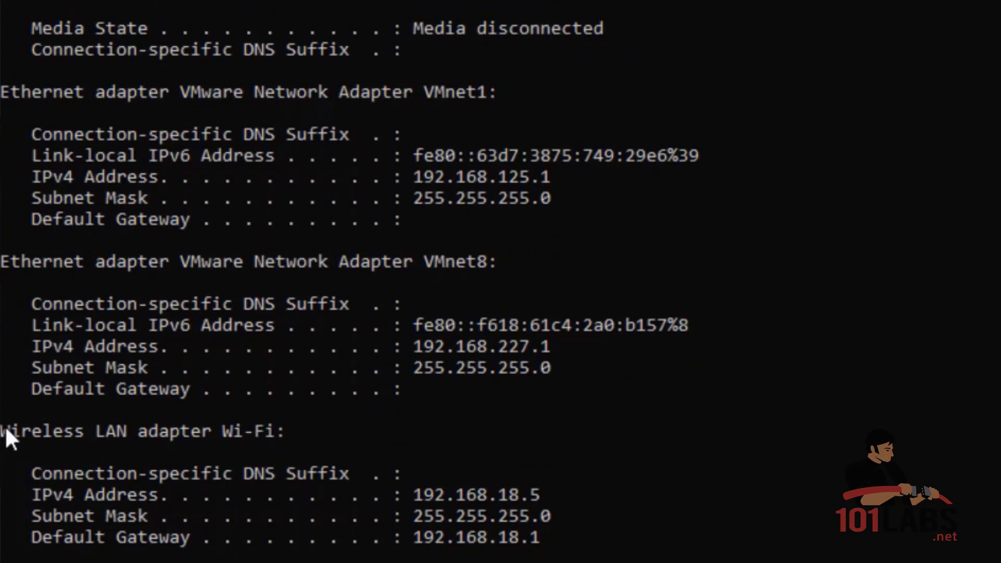
mouse_move(2, 433)
left_mouse_down()
mouse_move(539, 528)
mouse_move(570, 545)
left_mouse_up()
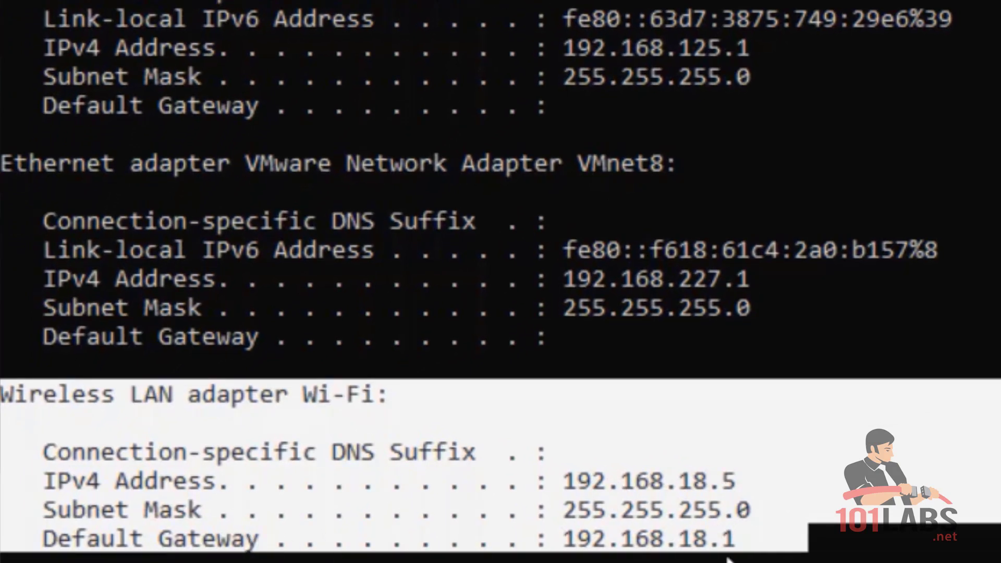
key("Return")
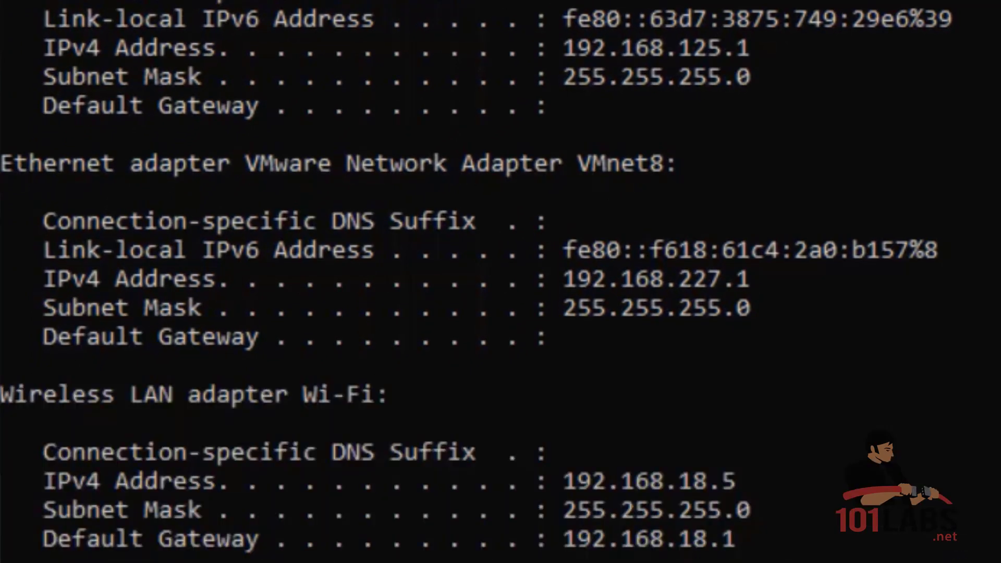
- Run ipconfig /all to list full adapter details, including DHCPv6, DNS servers and NetBIOS status
type("ip")
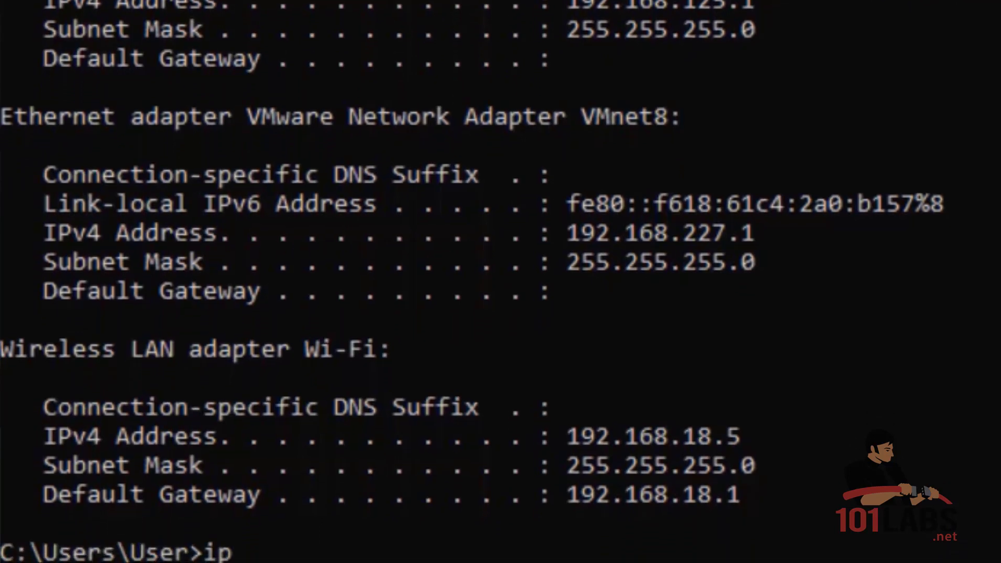
type("config /all")
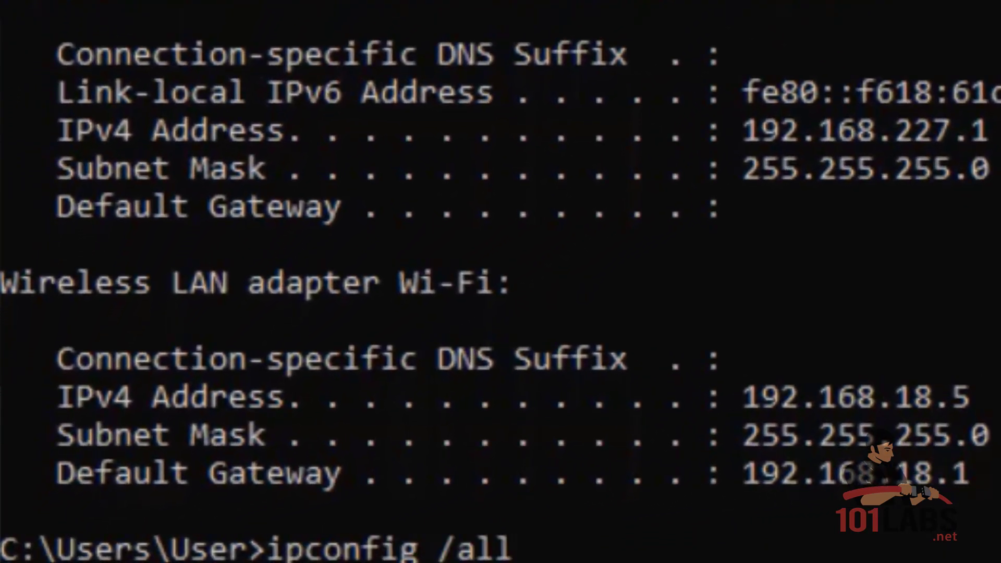
key("Return")
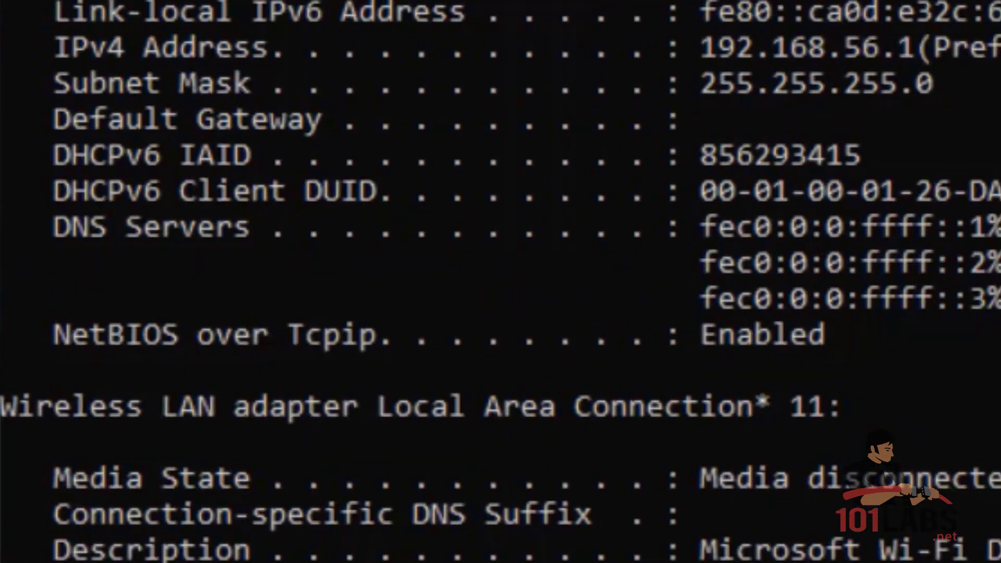